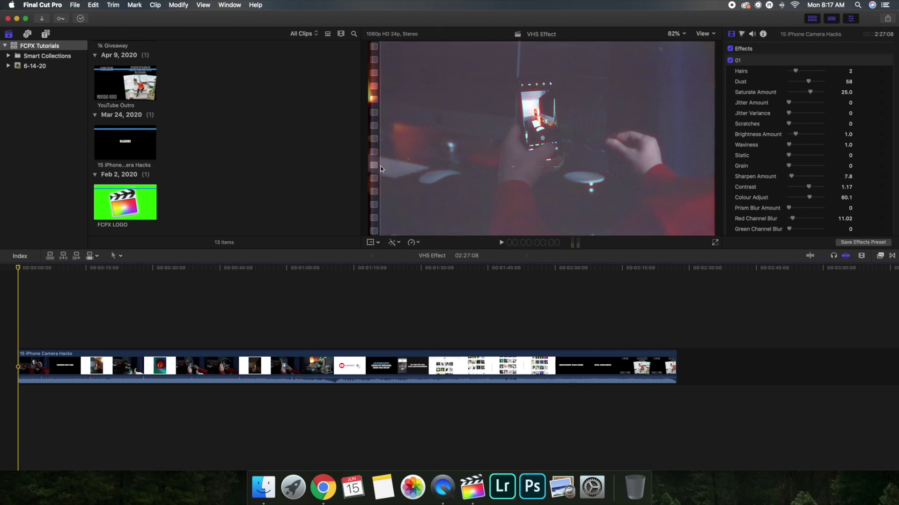
Preview the VHS look at several points of the 15 iPhone Camera Hacks clip and play it from the start.
{"action": "left_click", "coordinate": [194, 303]}
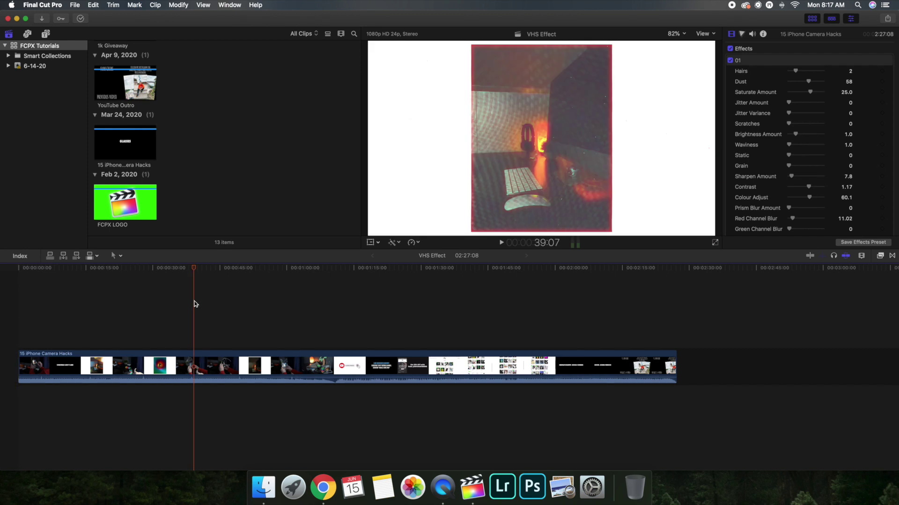
{"action": "left_click", "coordinate": [239, 323]}
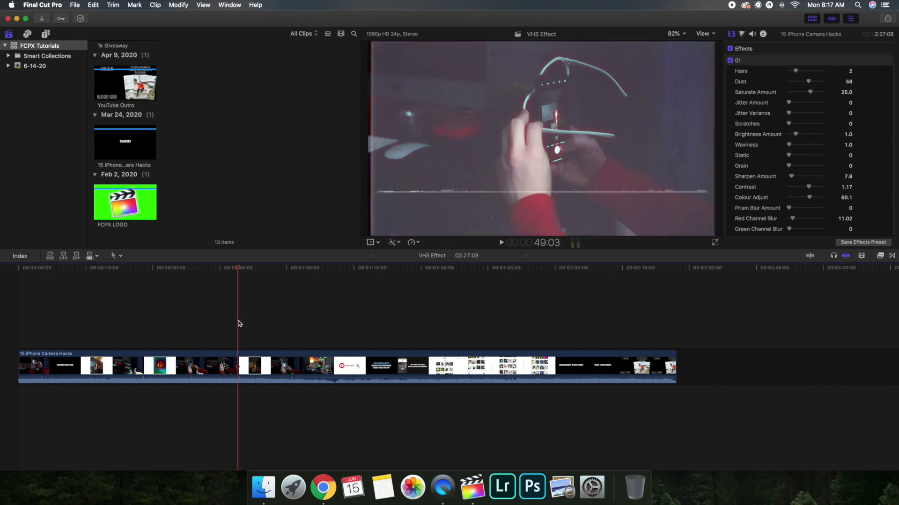
{"action": "left_click", "coordinate": [199, 323]}
{"action": "left_click", "coordinate": [192, 326]}
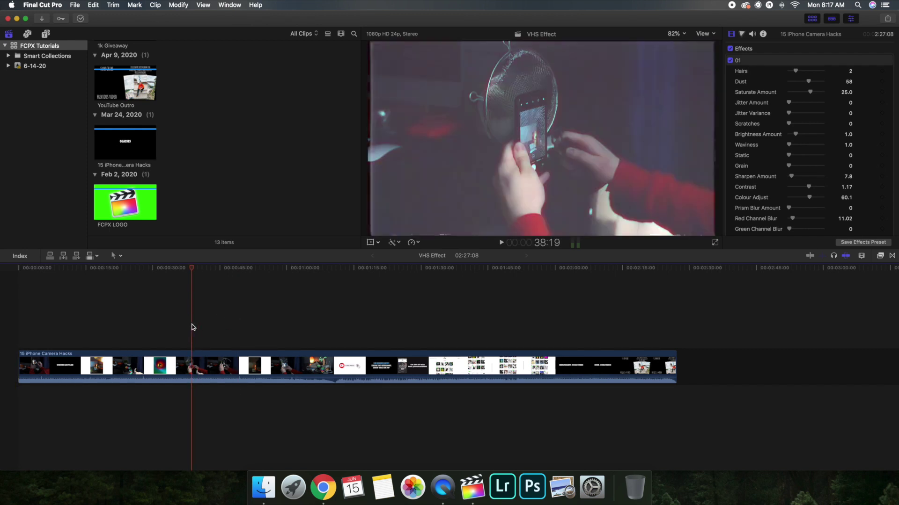
{"action": "left_click", "coordinate": [164, 332]}
{"action": "left_click", "coordinate": [7, 298]}
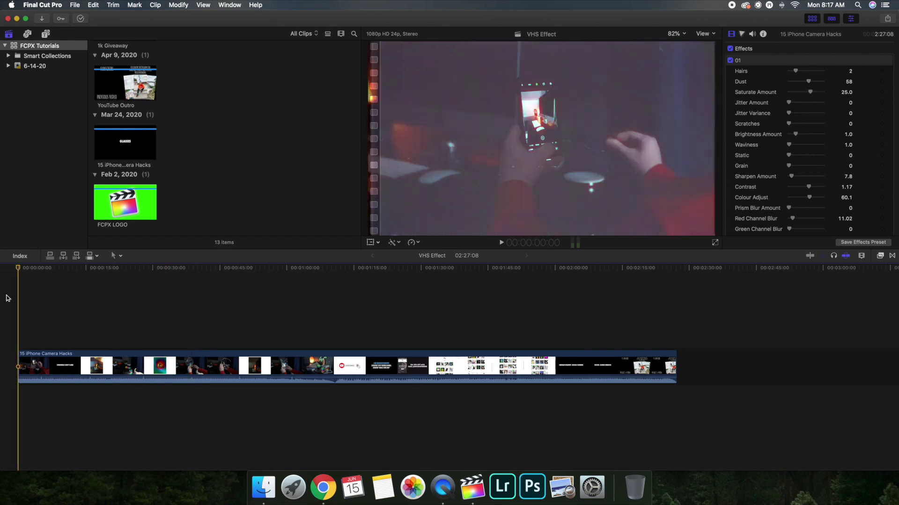
{"action": "key", "text": "space"}
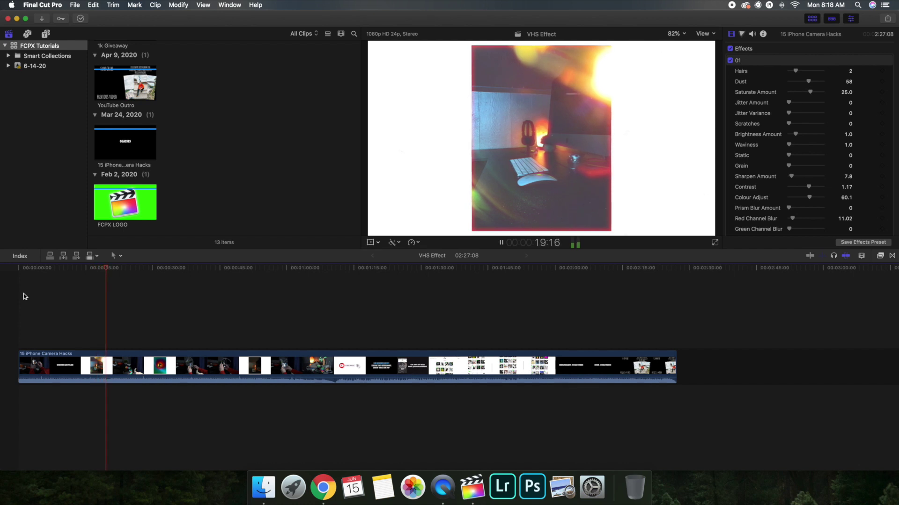
{"action": "key", "text": "space"}
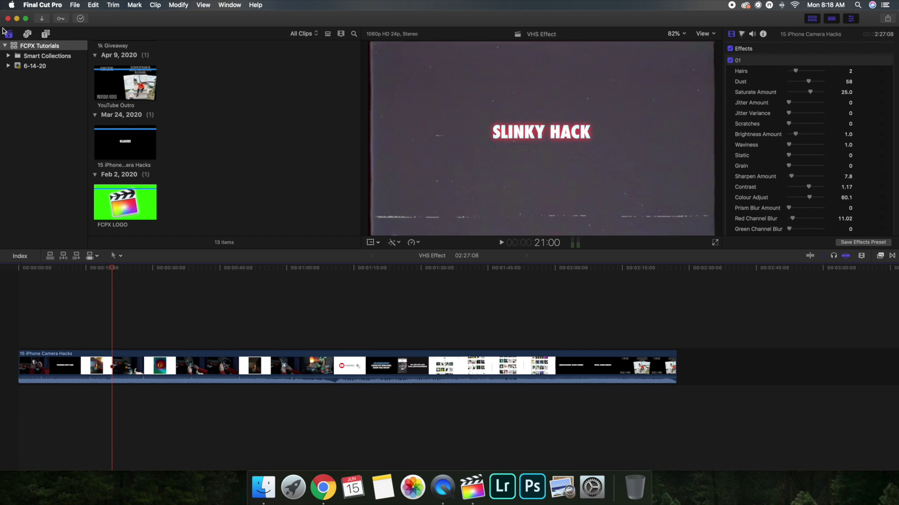
Switch to Chrome and open the Final Cut Plugs store on Sellfy from the Google search results.
{"action": "left_click", "coordinate": [16, 19]}
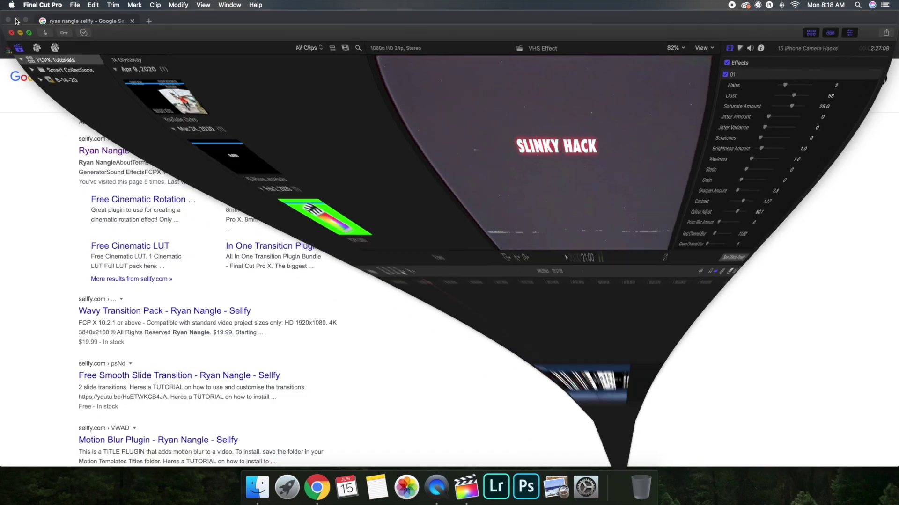
{"action": "left_click", "coordinate": [139, 77]}
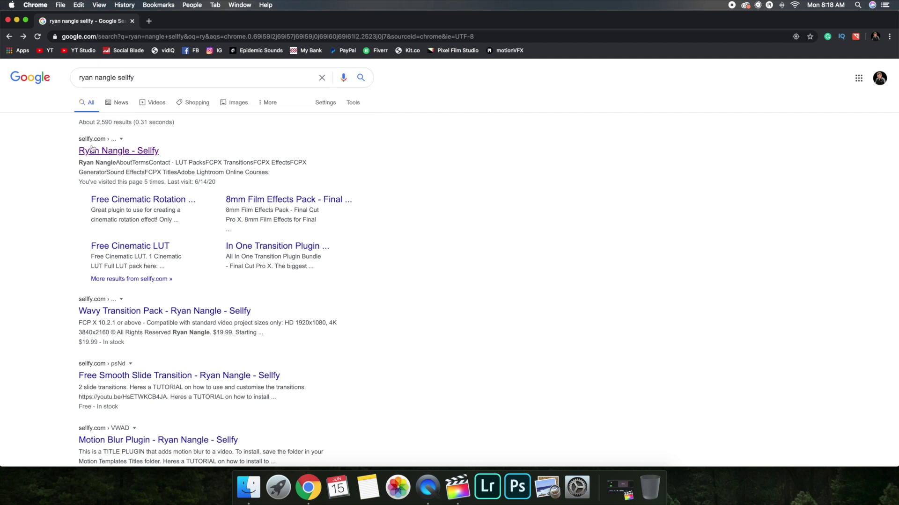
{"action": "left_click", "coordinate": [110, 154]}
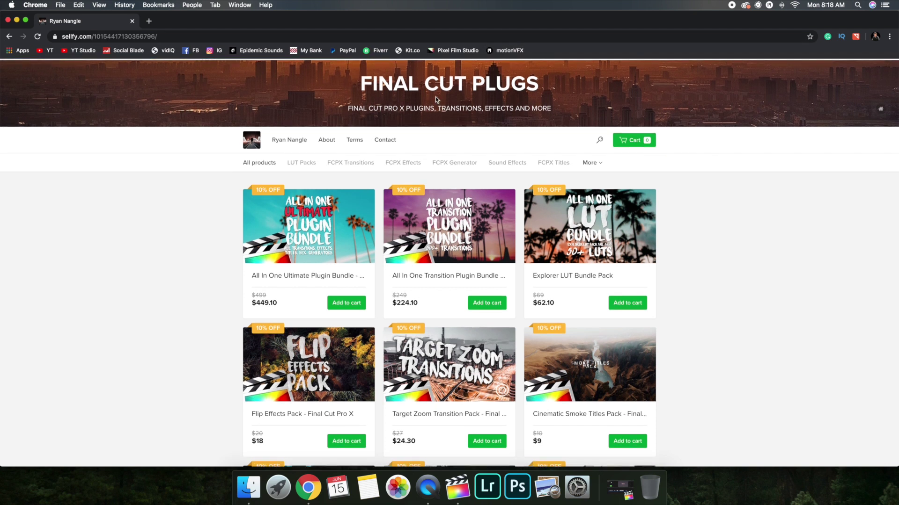
Search the store for "Vhs" and open the Free VHS Effect - Final Cut Pro X product page.
{"action": "left_click", "coordinate": [599, 139]}
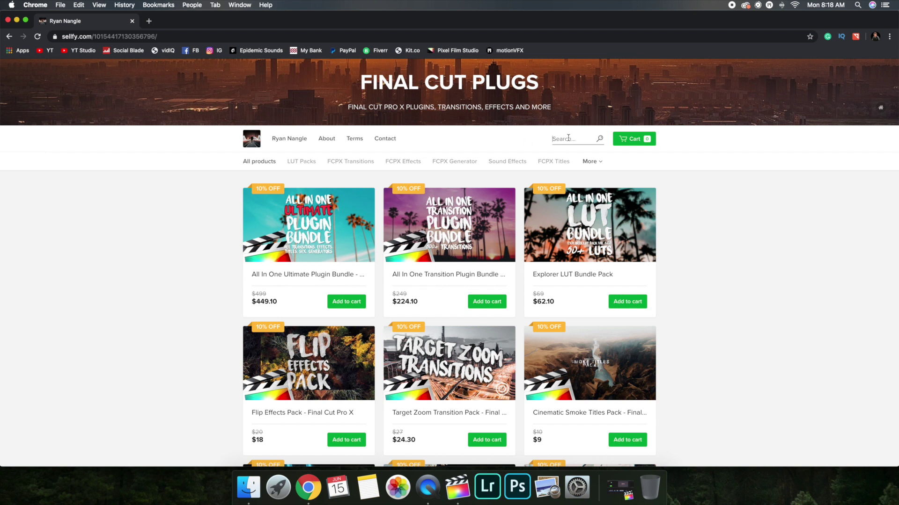
{"action": "type", "text": "Vhs"}
{"action": "key", "text": "Return"}
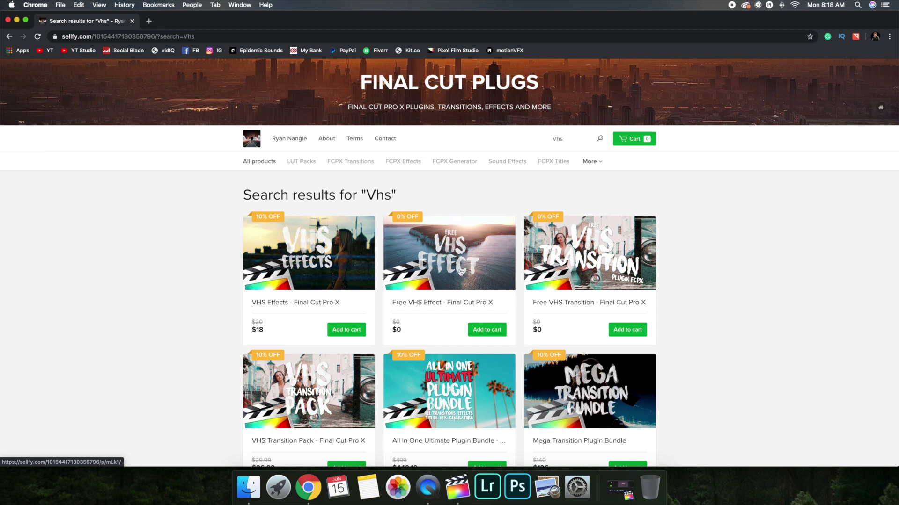
{"action": "left_click", "coordinate": [438, 254]}
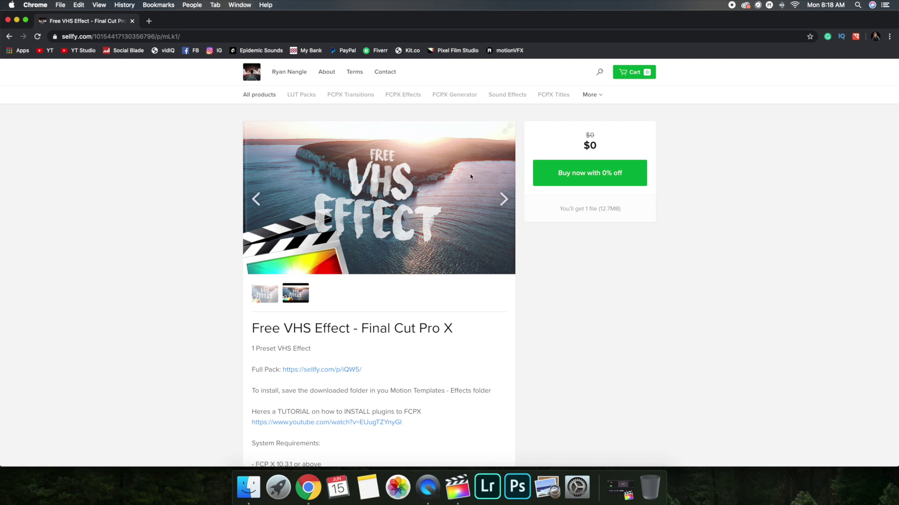
Add the free VHS effect to the cart, decline the LUT pack offer and open the checkout page.
{"action": "left_click", "coordinate": [579, 176]}
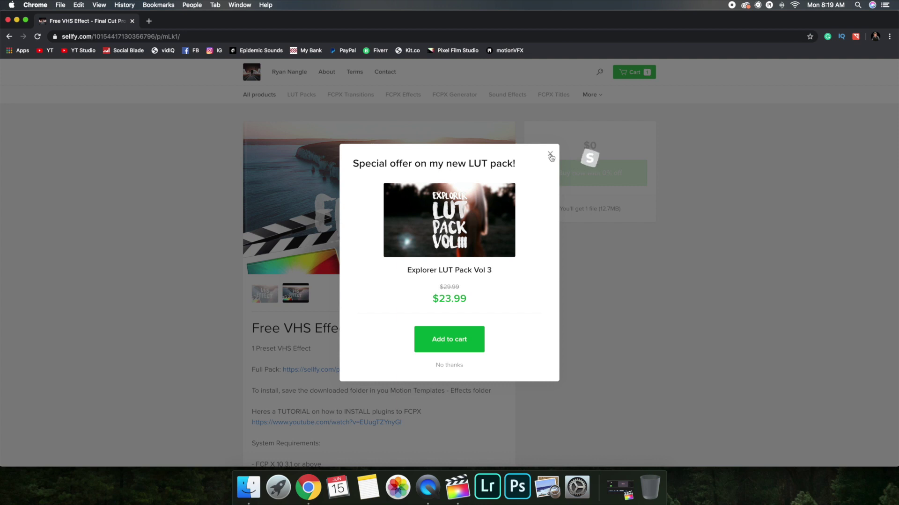
{"action": "left_click", "coordinate": [551, 156]}
{"action": "left_click", "coordinate": [629, 74]}
{"action": "scroll", "coordinate": [303, 206], "scroll_direction": "down", "scroll_amount": 1}
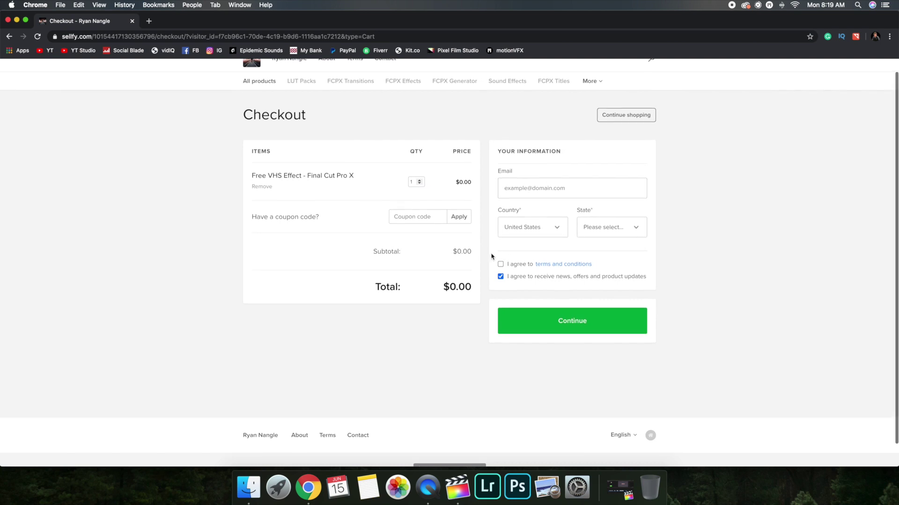
{"action": "scroll", "coordinate": [551, 310], "scroll_direction": "up", "scroll_amount": 1}
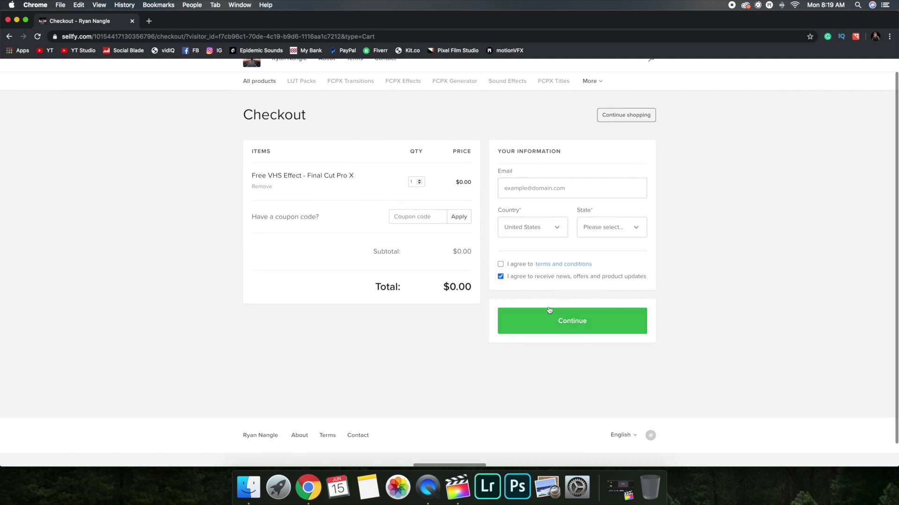
Close the browser window and return to Final Cut Pro in full screen with the playhead at the project's start.
{"action": "left_click", "coordinate": [8, 20]}
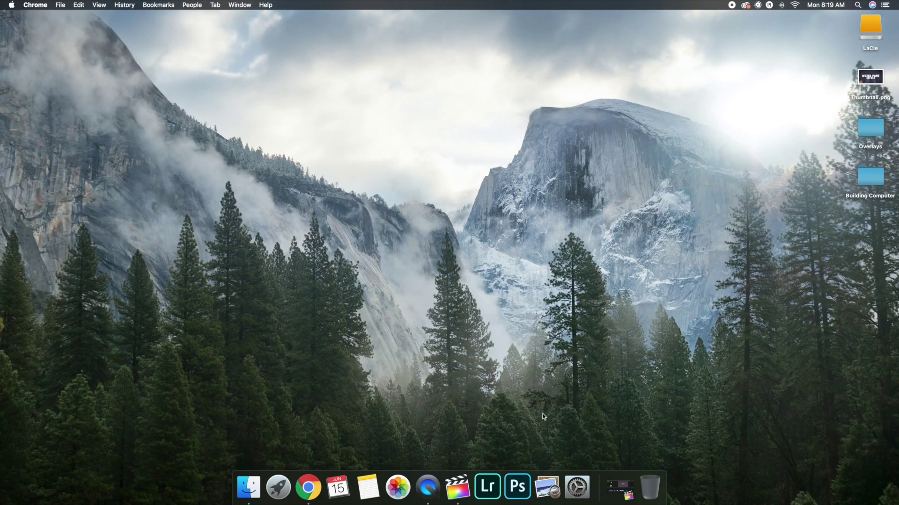
{"action": "left_click", "coordinate": [617, 482]}
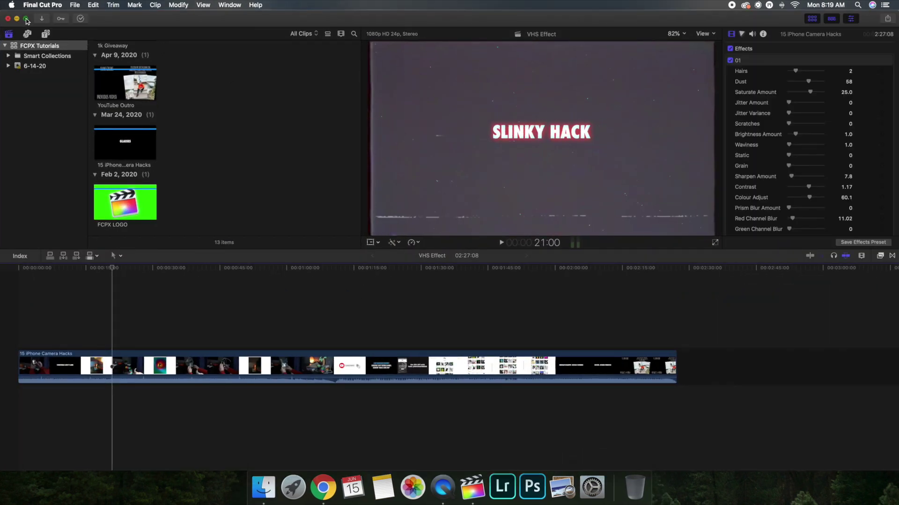
{"action": "left_click", "coordinate": [26, 20]}
{"action": "key", "text": "Home"}
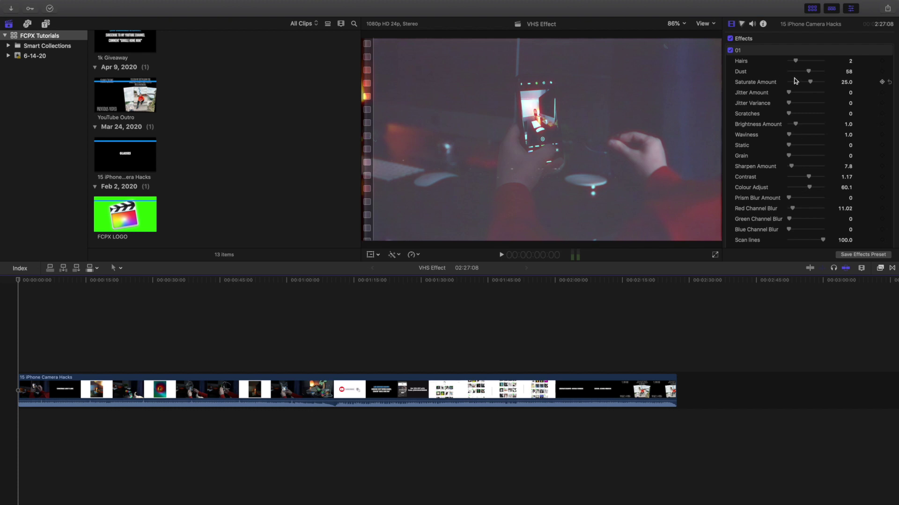
Disable the clip's existing 01 effect and apply effect 01 from the RN VHS Effect Free category to the clip.
{"action": "left_click", "coordinate": [728, 50]}
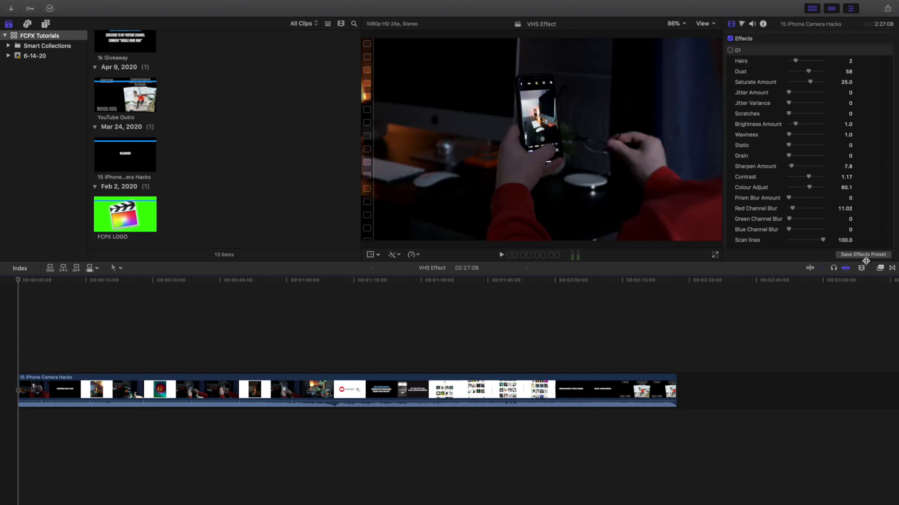
{"action": "left_click", "coordinate": [879, 268]}
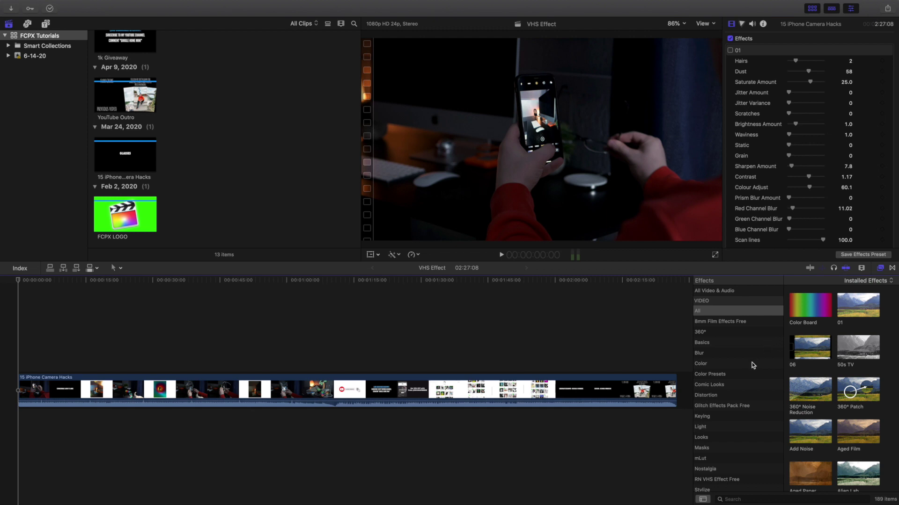
{"action": "scroll", "coordinate": [752, 365], "scroll_direction": "down", "scroll_amount": 4}
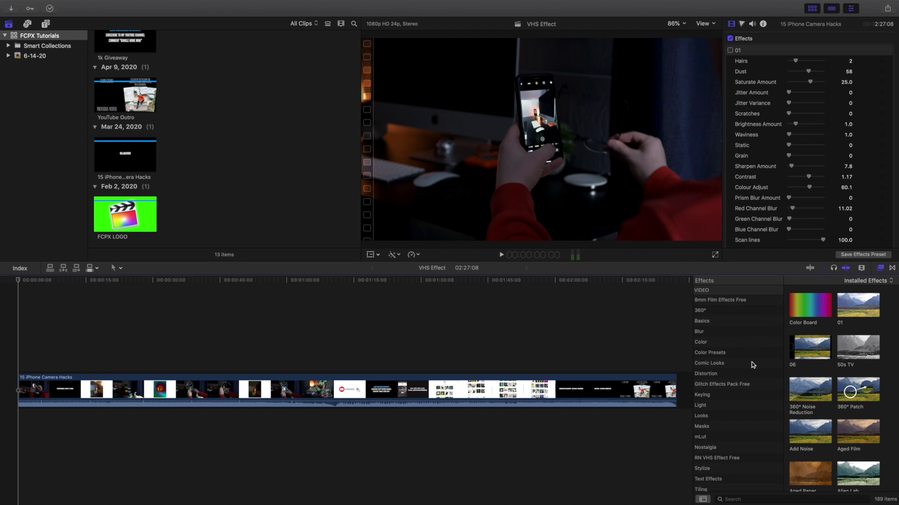
{"action": "scroll", "coordinate": [752, 364], "scroll_direction": "down", "scroll_amount": 2}
{"action": "left_click", "coordinate": [729, 403]}
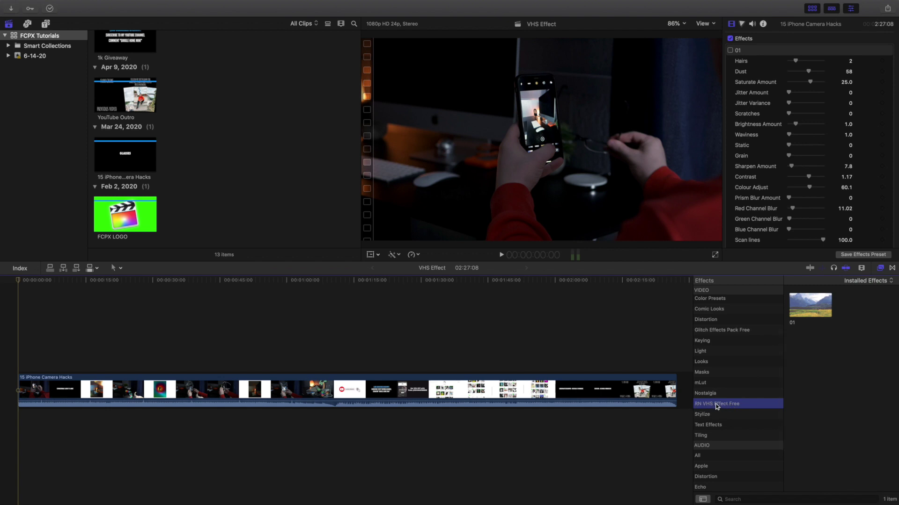
{"action": "left_click", "coordinate": [813, 302]}
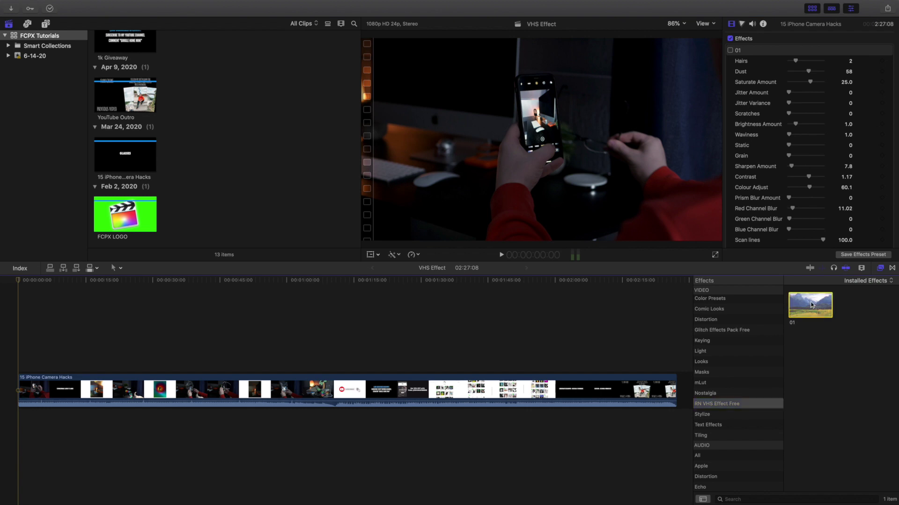
{"action": "left_click_drag", "start_coordinate": [811, 307], "coordinate": [148, 387]}
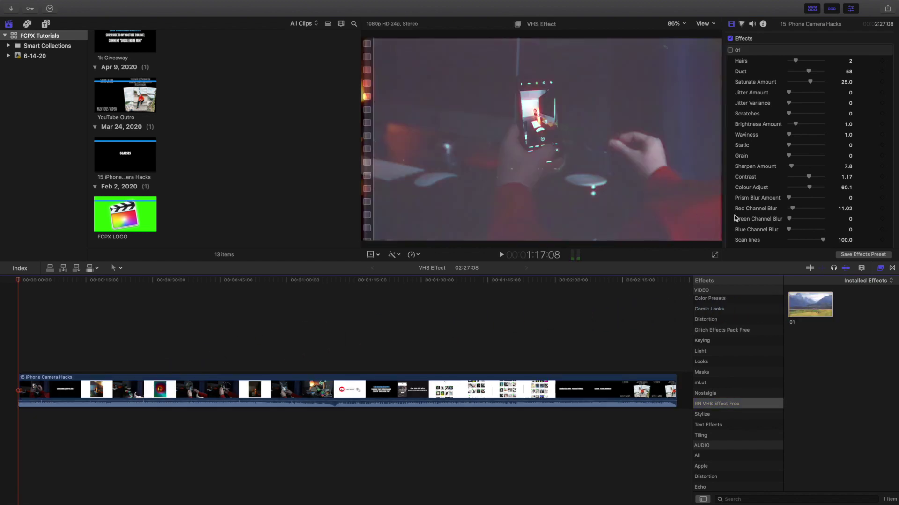
{"action": "left_click", "coordinate": [881, 269]}
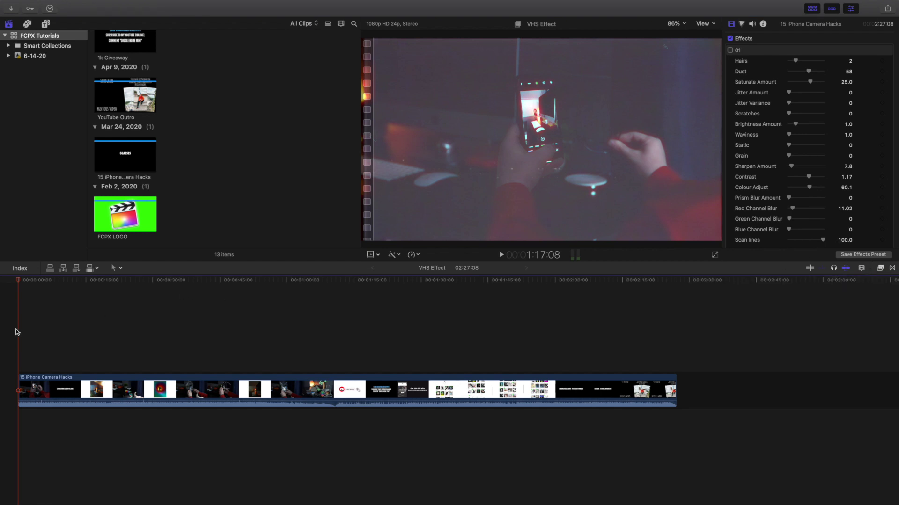
Preview the clip's opening seconds and set Dust to 48 and Saturate Amount to -5.0 on its disabled 01 effect.
{"action": "key", "text": "space"}
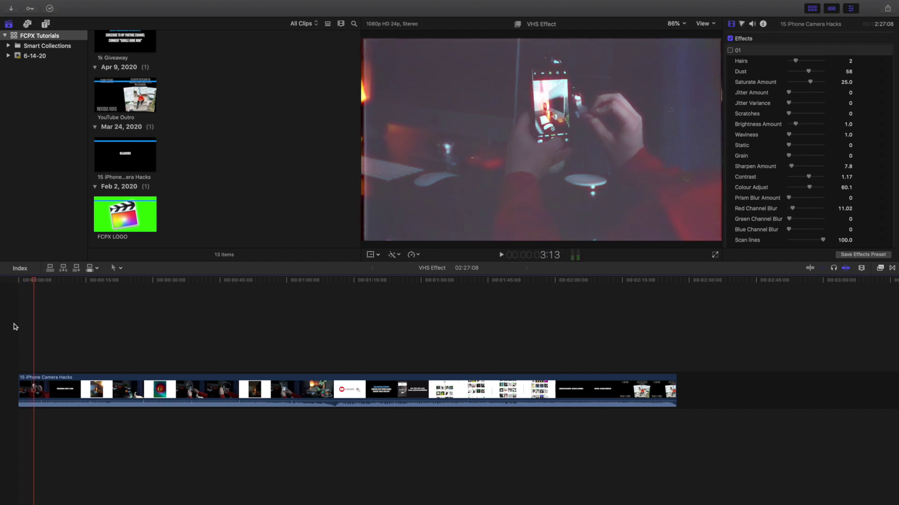
{"action": "left_click", "coordinate": [33, 386]}
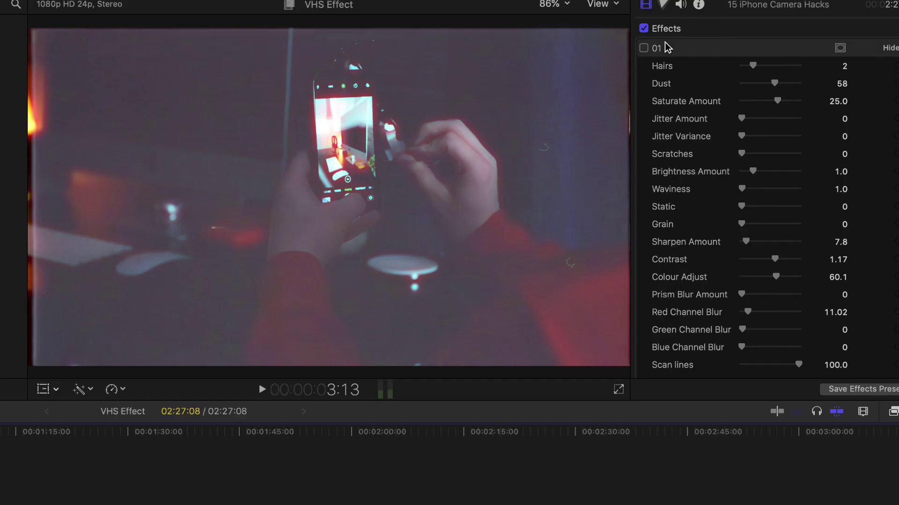
{"action": "left_click_drag", "start_coordinate": [752, 66], "coordinate": [770, 89]}
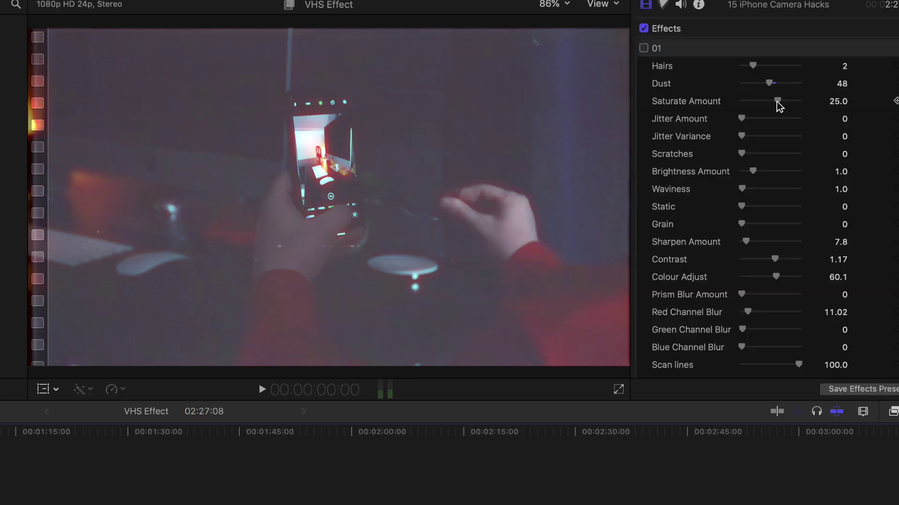
{"action": "mouse_move", "coordinate": [777, 101]}
{"action": "left_mouse_down"}
{"action": "mouse_move", "coordinate": [808, 103]}
{"action": "mouse_move", "coordinate": [759, 102]}
{"action": "mouse_move", "coordinate": [772, 95]}
{"action": "left_mouse_up"}
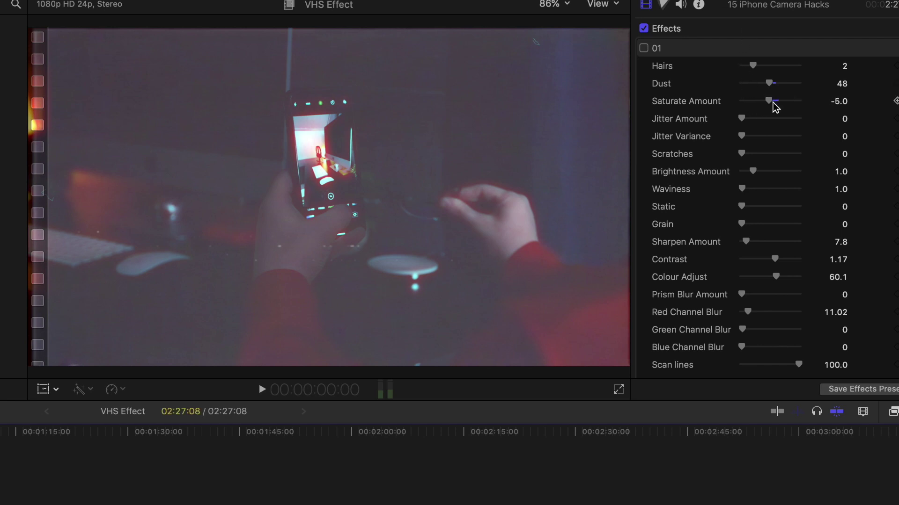
{"action": "mouse_move", "coordinate": [773, 104]}
{"action": "left_mouse_down"}
{"action": "mouse_move", "coordinate": [806, 106]}
{"action": "mouse_move", "coordinate": [740, 105]}
{"action": "mouse_move", "coordinate": [778, 113]}
{"action": "left_mouse_up"}
On the enabled 01 effect, set Hairs to 9, Dust to 26, Saturate Amount to 97.0 and Jitter Variance to 0.23, and preview the clip.
{"action": "mouse_move", "coordinate": [762, 48]}
{"action": "left_click", "coordinate": [889, 49]}
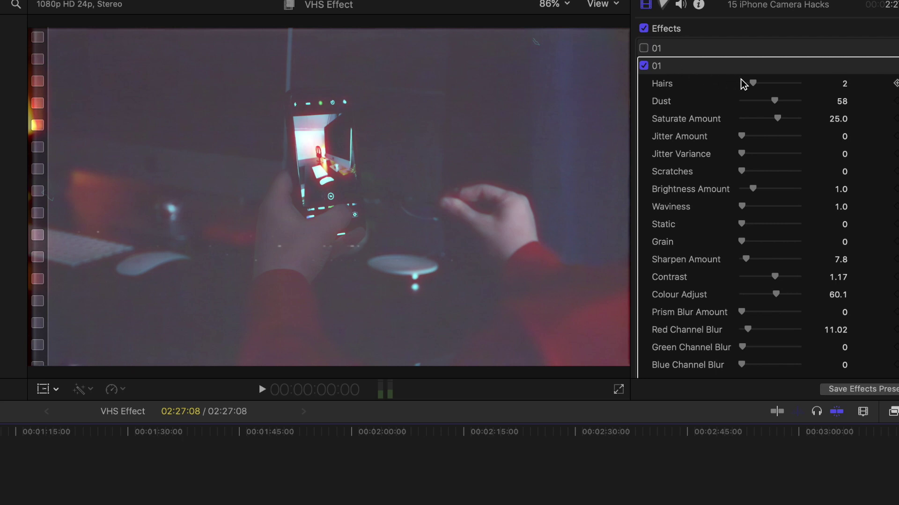
{"action": "left_click", "coordinate": [758, 68]}
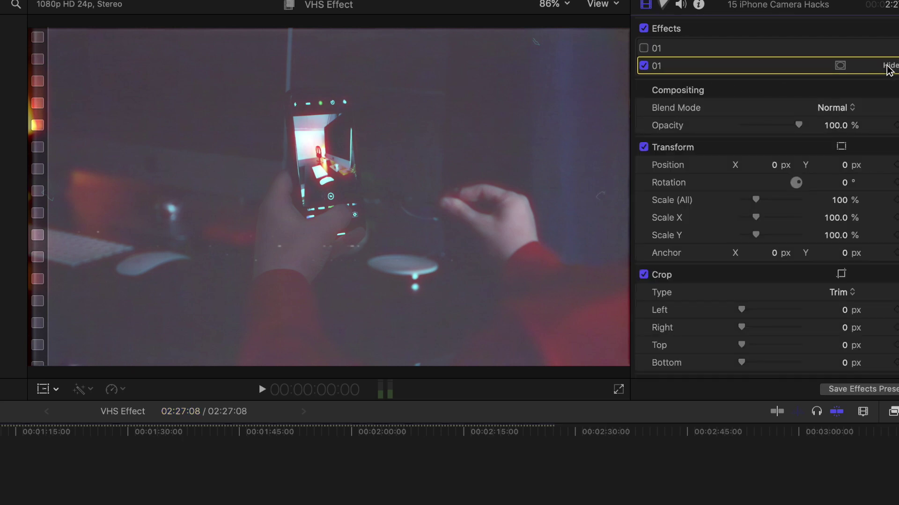
{"action": "left_click", "coordinate": [887, 65]}
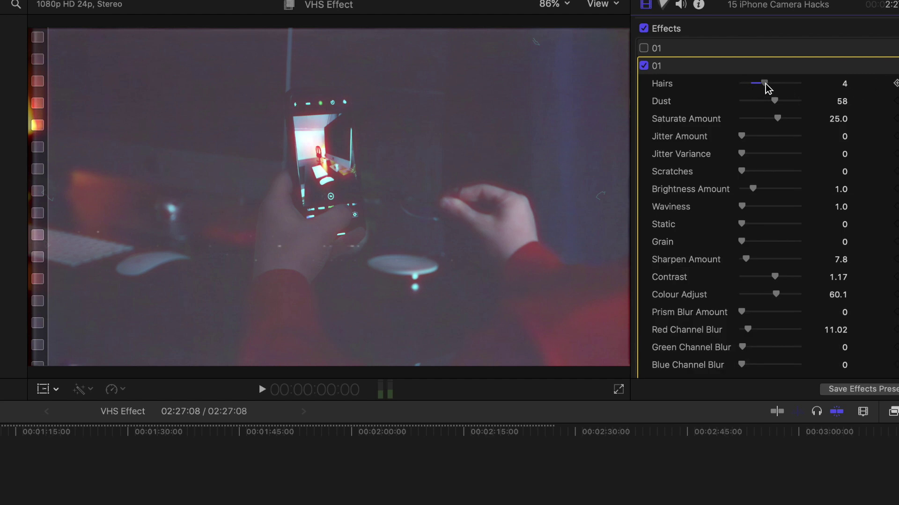
{"action": "key", "text": "Delete"}
{"action": "scroll", "coordinate": [735, 99], "scroll_direction": "down", "scroll_amount": 10}
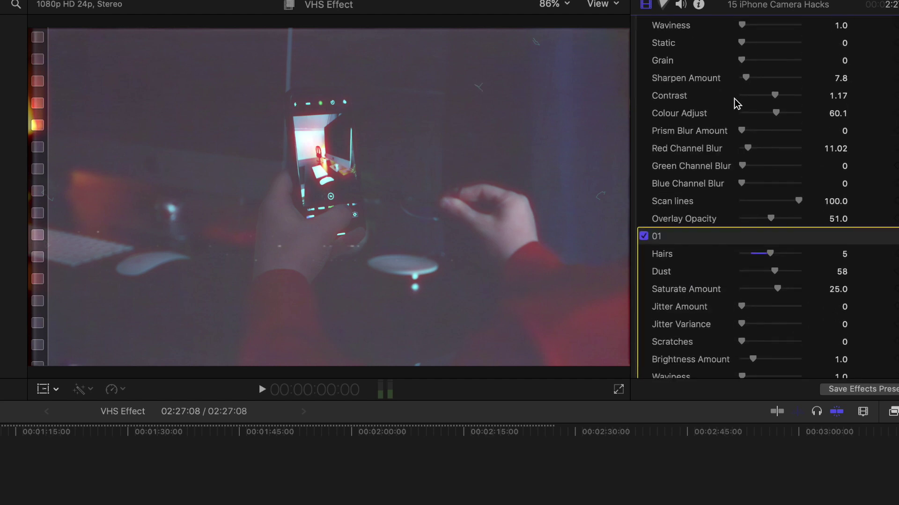
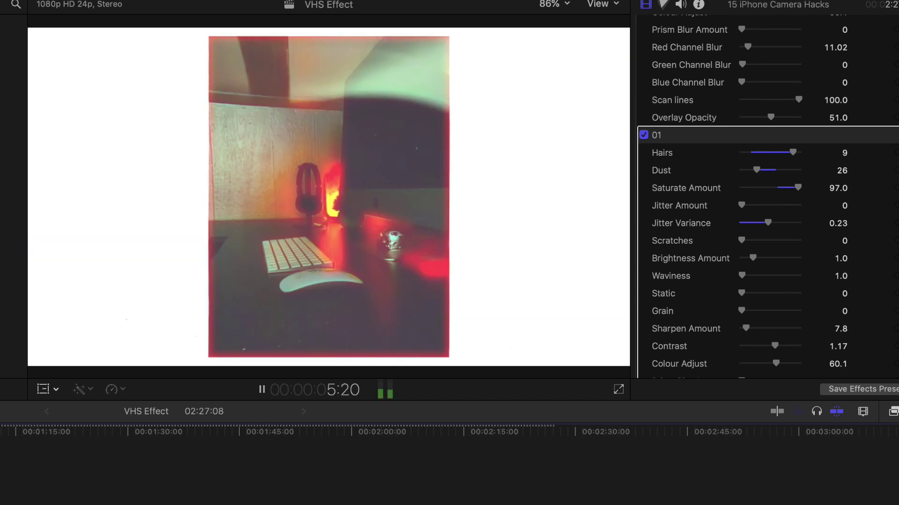
{"action": "key", "text": "space"}
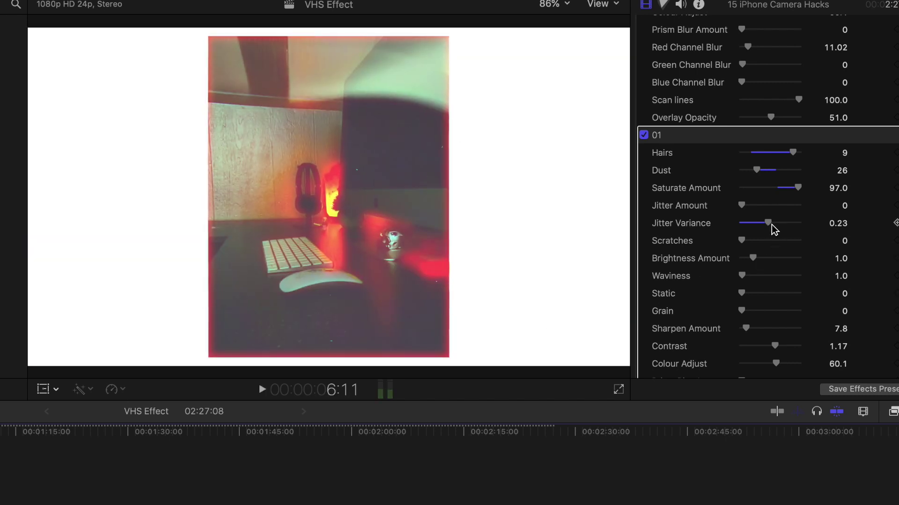
Set Jitter Variance to 0, Brightness Amount to 1.08 and Waviness to 200.0 on the enabled 01 effect, and preview the clip.
{"action": "mouse_move", "coordinate": [768, 223]}
{"action": "left_mouse_down"}
{"action": "mouse_move", "coordinate": [737, 225]}
{"action": "mouse_move", "coordinate": [768, 243]}
{"action": "mouse_move", "coordinate": [813, 243]}
{"action": "mouse_move", "coordinate": [736, 247]}
{"action": "mouse_move", "coordinate": [809, 260]}
{"action": "mouse_move", "coordinate": [729, 264]}
{"action": "mouse_move", "coordinate": [788, 262]}
{"action": "mouse_move", "coordinate": [755, 265]}
{"action": "mouse_move", "coordinate": [772, 277]}
{"action": "mouse_move", "coordinate": [726, 276]}
{"action": "mouse_move", "coordinate": [801, 278]}
{"action": "left_mouse_up"}
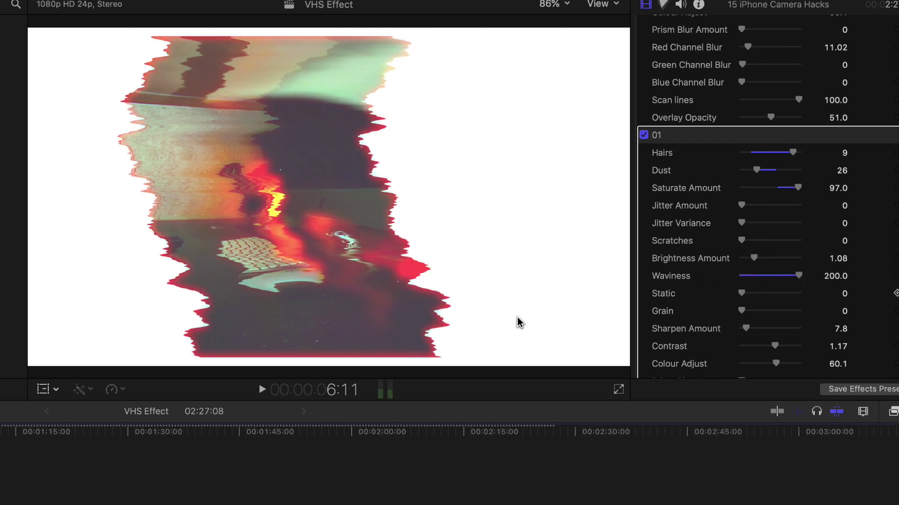
{"action": "key", "text": "space"}
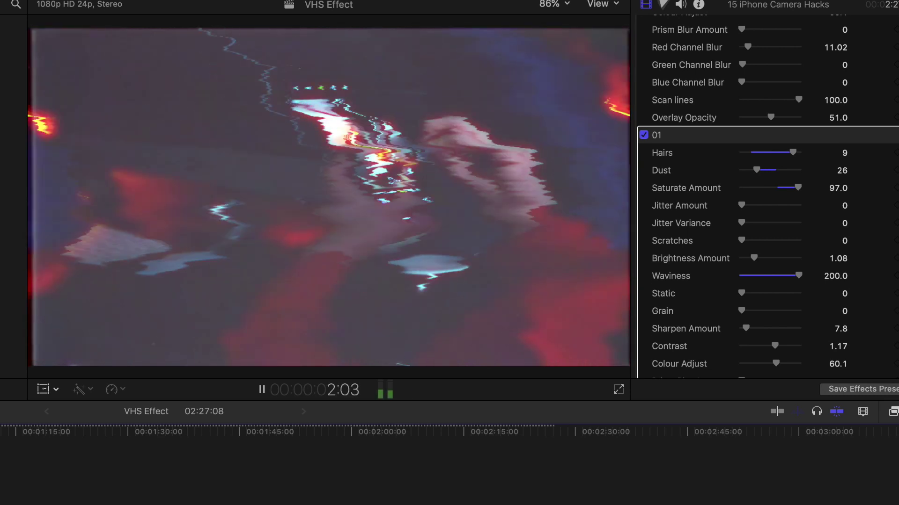
{"action": "key", "text": "space"}
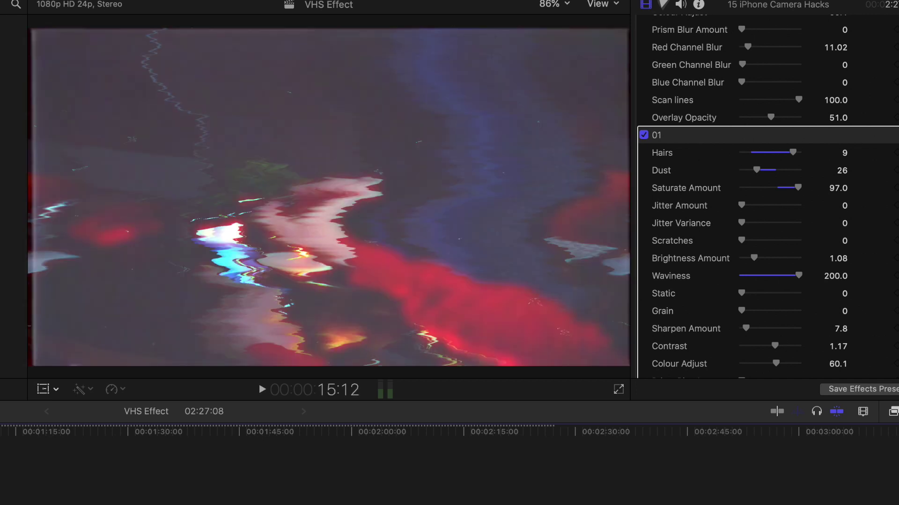
Set Waviness to 0, Static to 0.13 and Sharpen Amount to 0 on the enabled 01 effect.
{"action": "left_click_drag", "start_coordinate": [741, 293], "coordinate": [789, 295]}
{"action": "left_click_drag", "start_coordinate": [798, 276], "coordinate": [729, 281]}
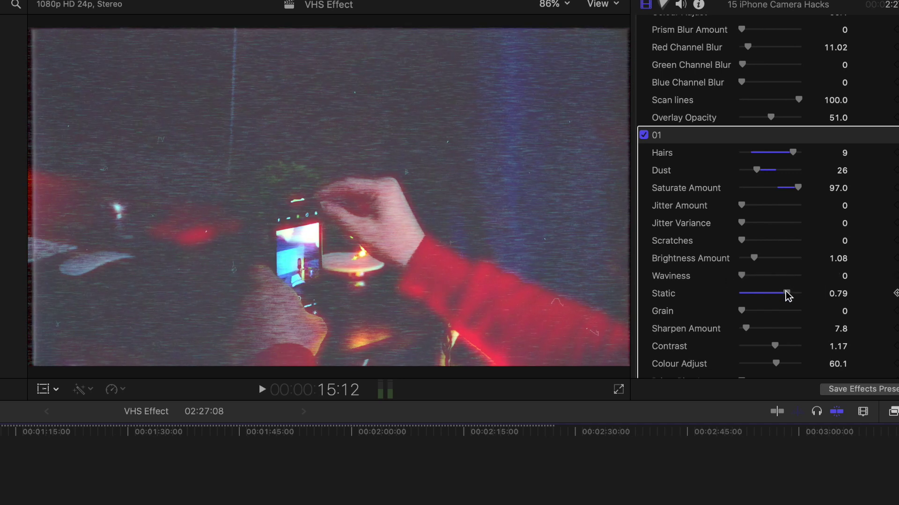
{"action": "left_click_drag", "start_coordinate": [786, 295], "coordinate": [692, 321]}
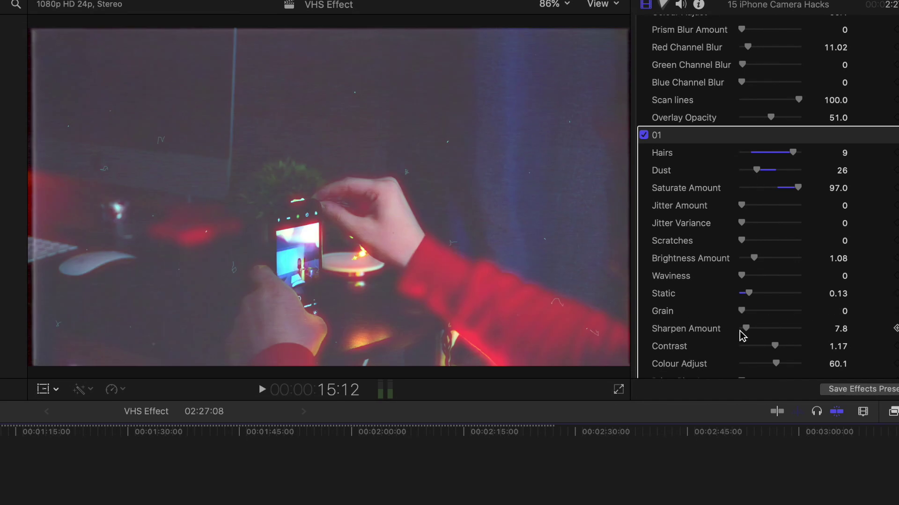
{"action": "scroll", "coordinate": [744, 323], "scroll_direction": "down", "scroll_amount": 3}
{"action": "left_click_drag", "start_coordinate": [744, 257], "coordinate": [699, 260]}
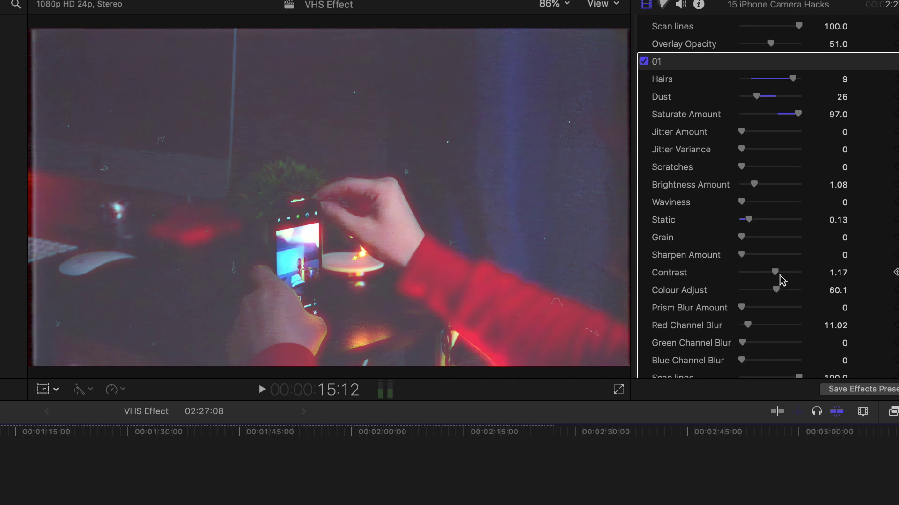
Set Contrast to 0.73 and Colour Adjust to 45.38, try Prism Blur Amount at 64.65, and return it and Red Channel Blur to 0.
{"action": "left_click_drag", "start_coordinate": [776, 274], "coordinate": [778, 317]}
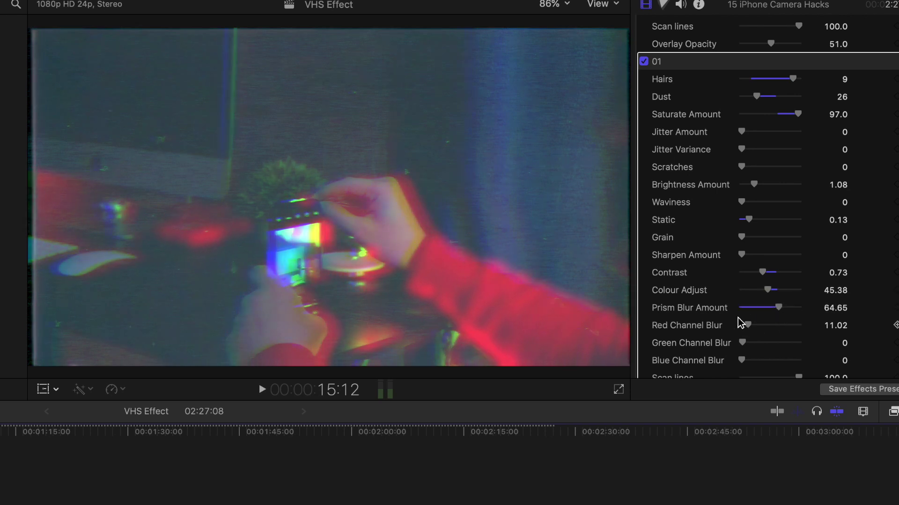
{"action": "scroll", "coordinate": [739, 321], "scroll_direction": "down", "scroll_amount": 4}
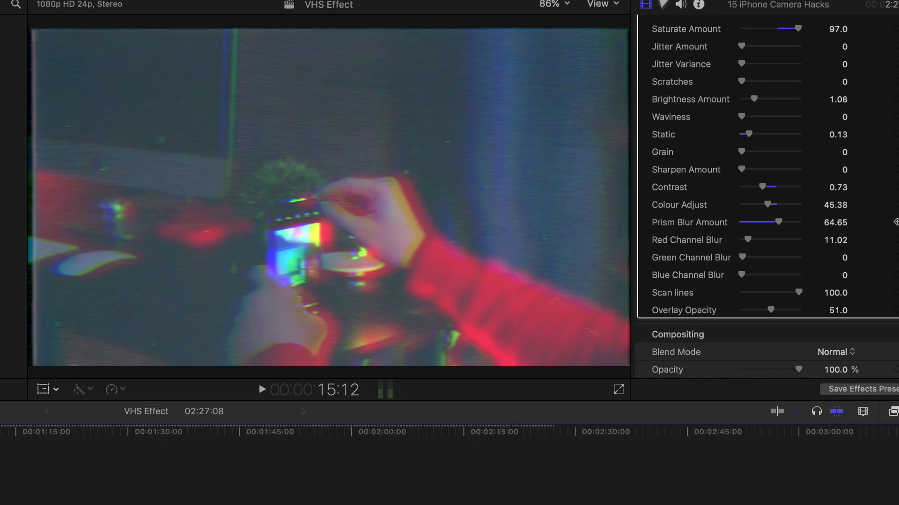
{"action": "left_click", "coordinate": [894, 223]}
{"action": "left_click_drag", "start_coordinate": [749, 243], "coordinate": [710, 282]}
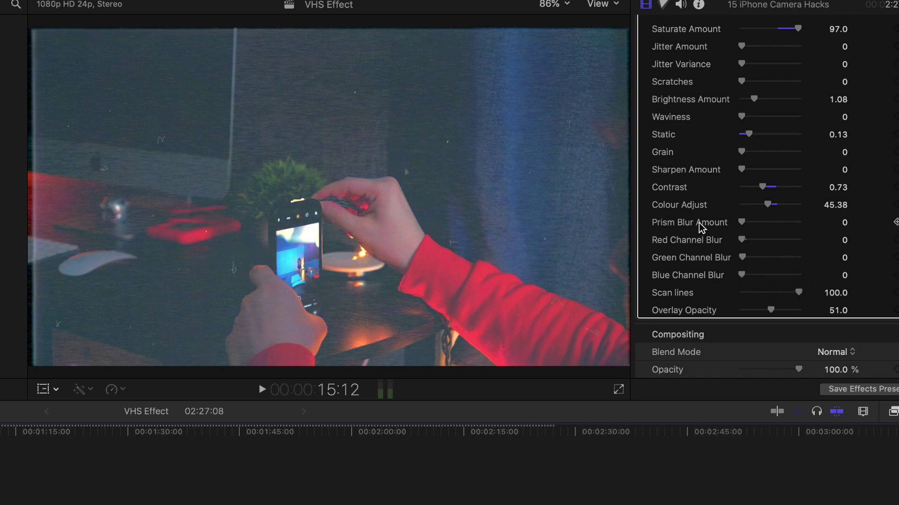
Keep Scan lines at 100.0 and set Overlay Opacity to 35.63 on the enabled 01 effect.
{"action": "mouse_move", "coordinate": [798, 293]}
{"action": "left_mouse_down"}
{"action": "mouse_move", "coordinate": [740, 294]}
{"action": "mouse_move", "coordinate": [799, 293]}
{"action": "left_mouse_up"}
{"action": "scroll", "coordinate": [728, 208], "scroll_direction": "up", "scroll_amount": 5}
{"action": "scroll", "coordinate": [731, 213], "scroll_direction": "down", "scroll_amount": 3}
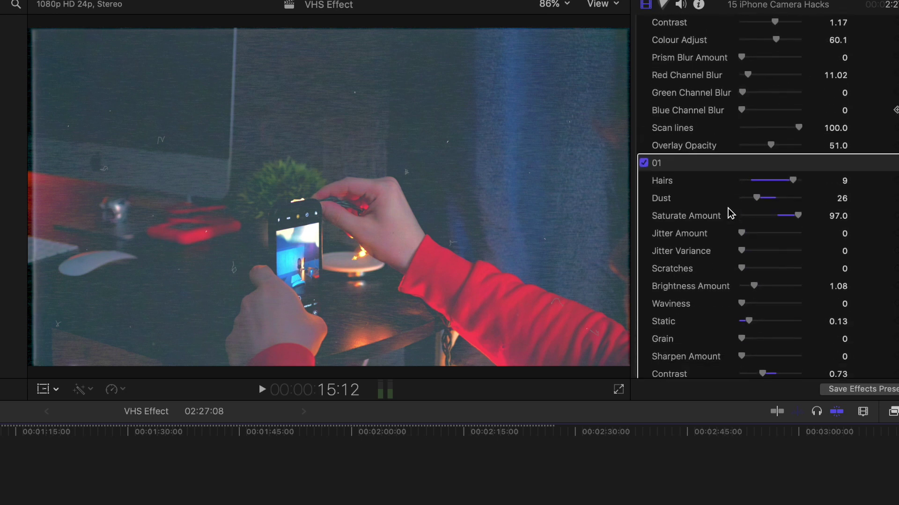
{"action": "scroll", "coordinate": [731, 213], "scroll_direction": "down", "scroll_amount": 10}
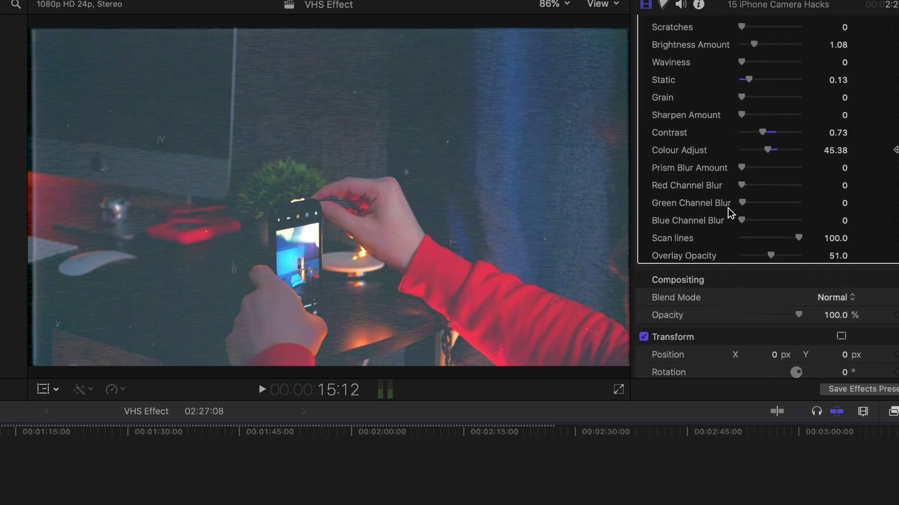
{"action": "mouse_move", "coordinate": [775, 259]}
{"action": "left_mouse_down"}
{"action": "mouse_move", "coordinate": [801, 257]}
{"action": "mouse_move", "coordinate": [726, 259]}
{"action": "mouse_move", "coordinate": [770, 265]}
{"action": "mouse_move", "coordinate": [763, 265]}
{"action": "left_mouse_up"}
Switch the customised 01 effect off and back on to compare the clip with and without it.
{"action": "scroll", "coordinate": [744, 205], "scroll_direction": "up", "scroll_amount": 5}
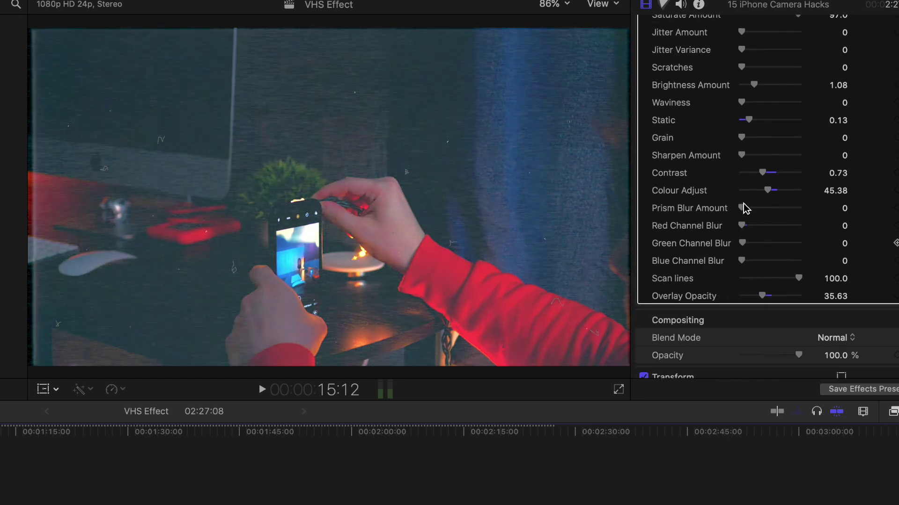
{"action": "scroll", "coordinate": [743, 203], "scroll_direction": "up", "scroll_amount": 9}
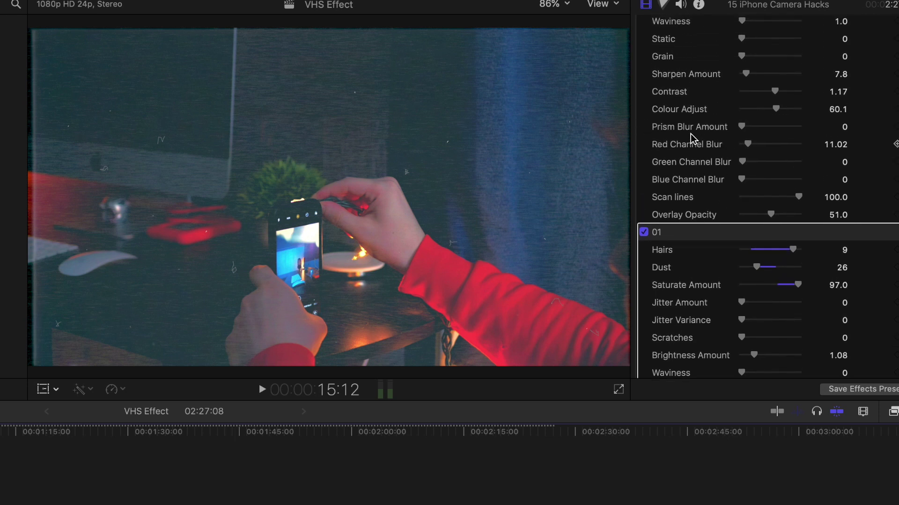
{"action": "scroll", "coordinate": [690, 134], "scroll_direction": "up", "scroll_amount": 9}
{"action": "scroll", "coordinate": [690, 134], "scroll_direction": "down", "scroll_amount": 1}
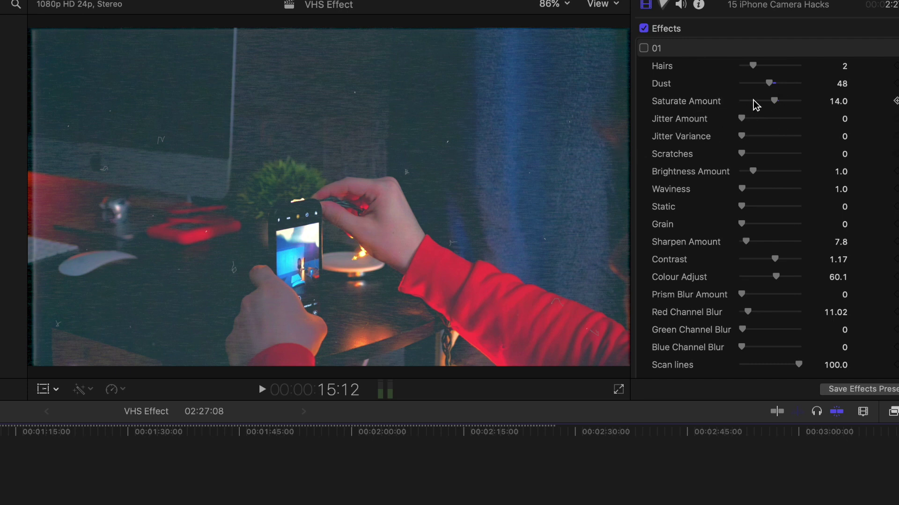
{"action": "scroll", "coordinate": [716, 155], "scroll_direction": "down", "scroll_amount": 2}
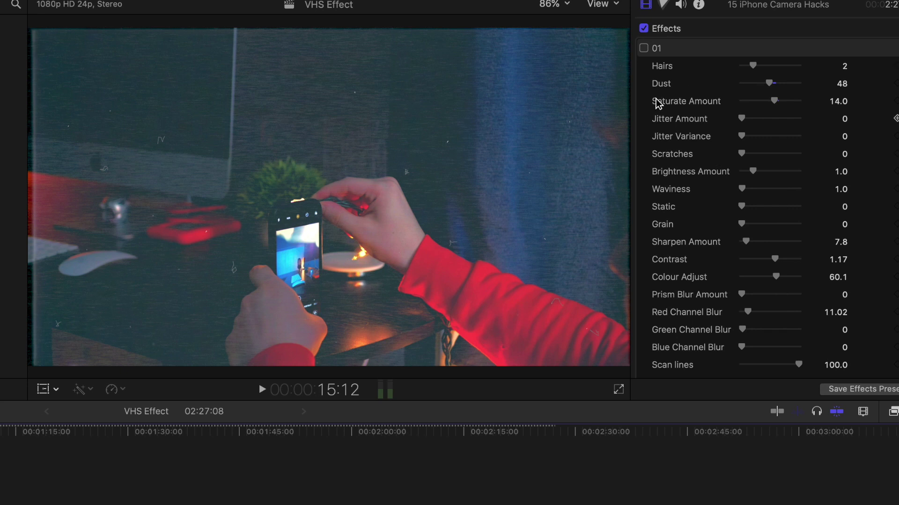
{"action": "scroll", "coordinate": [649, 74], "scroll_direction": "down", "scroll_amount": 10}
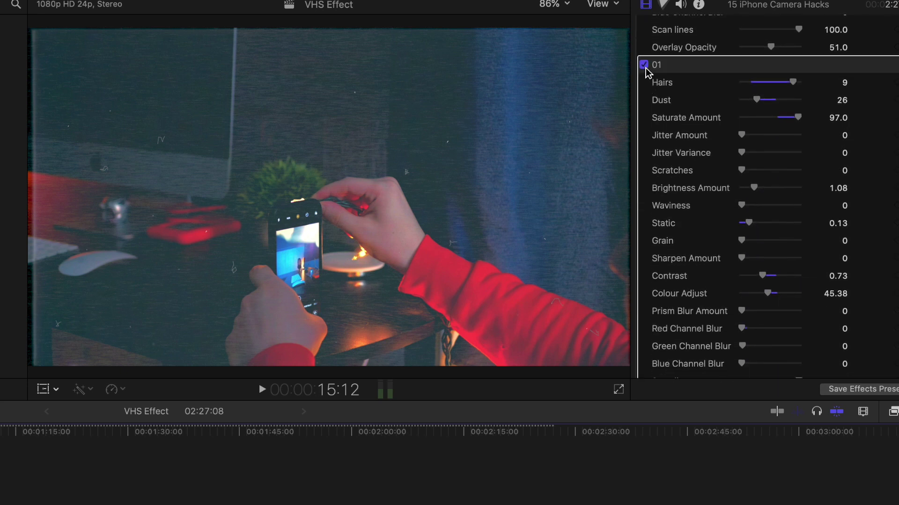
{"action": "left_click", "coordinate": [644, 65]}
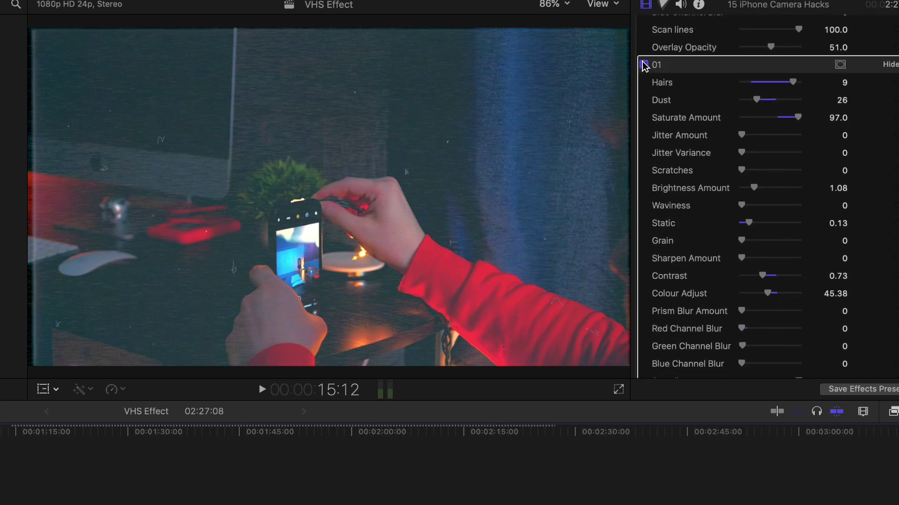
{"action": "left_click", "coordinate": [644, 65]}
Review the parameter settings of both 01 effects applied to the clip.
{"action": "scroll", "coordinate": [679, 139], "scroll_direction": "down", "scroll_amount": 5}
{"action": "scroll", "coordinate": [681, 143], "scroll_direction": "down", "scroll_amount": 2}
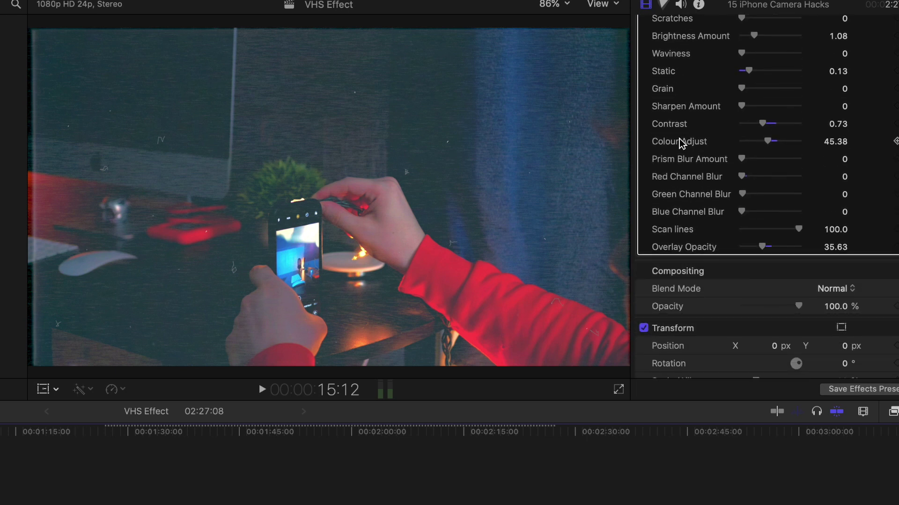
{"action": "scroll", "coordinate": [682, 129], "scroll_direction": "up", "scroll_amount": 15}
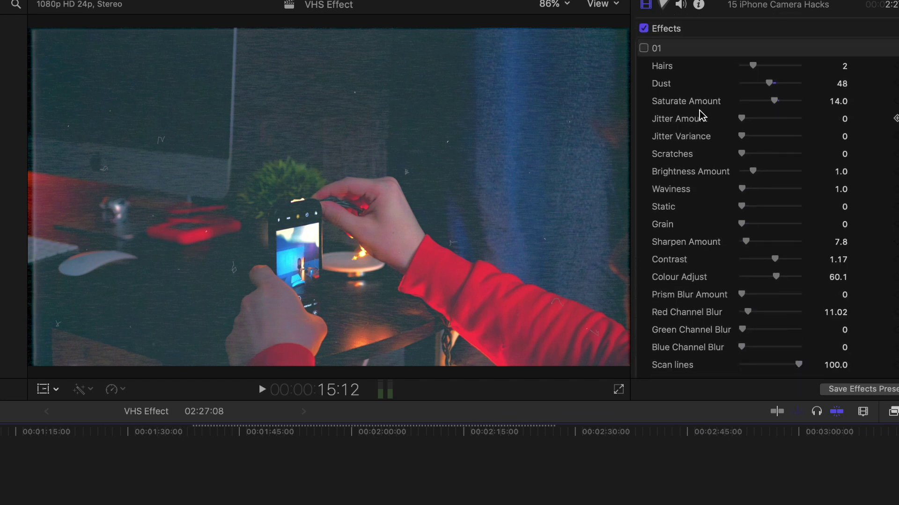
{"action": "scroll", "coordinate": [670, 110], "scroll_direction": "down", "scroll_amount": 6}
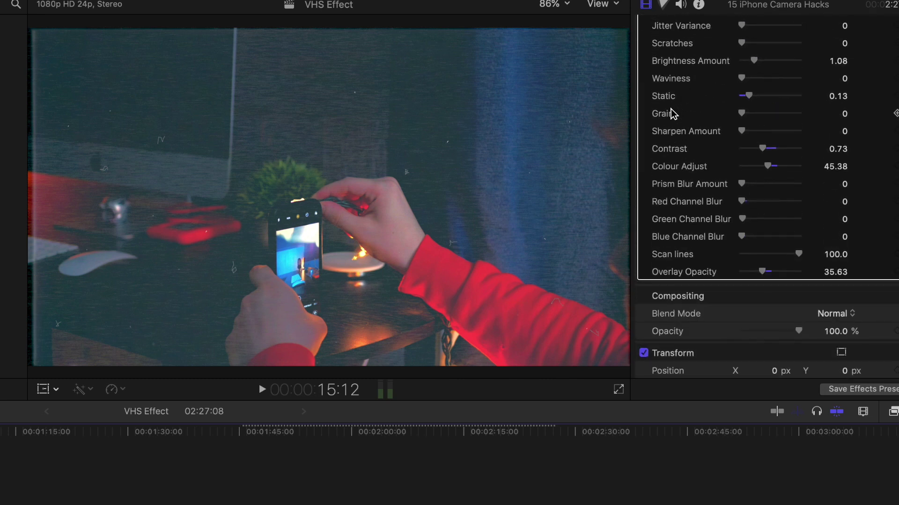
{"action": "scroll", "coordinate": [671, 111], "scroll_direction": "up", "scroll_amount": 3}
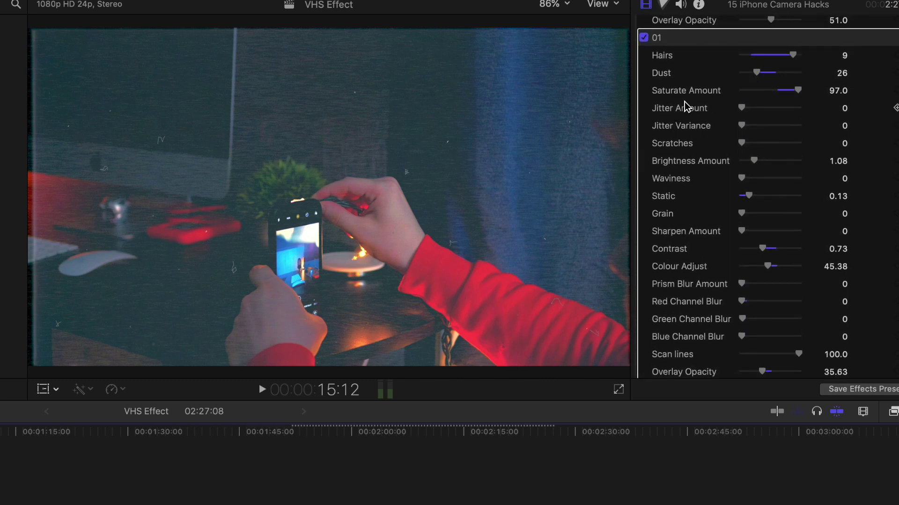
{"action": "scroll", "coordinate": [686, 105], "scroll_direction": "up", "scroll_amount": 8}
{"action": "scroll", "coordinate": [686, 105], "scroll_direction": "up", "scroll_amount": 3}
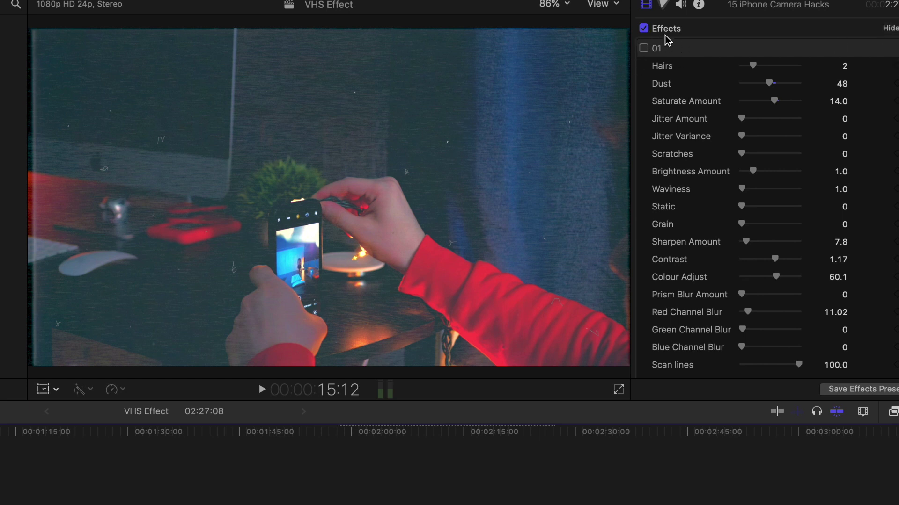